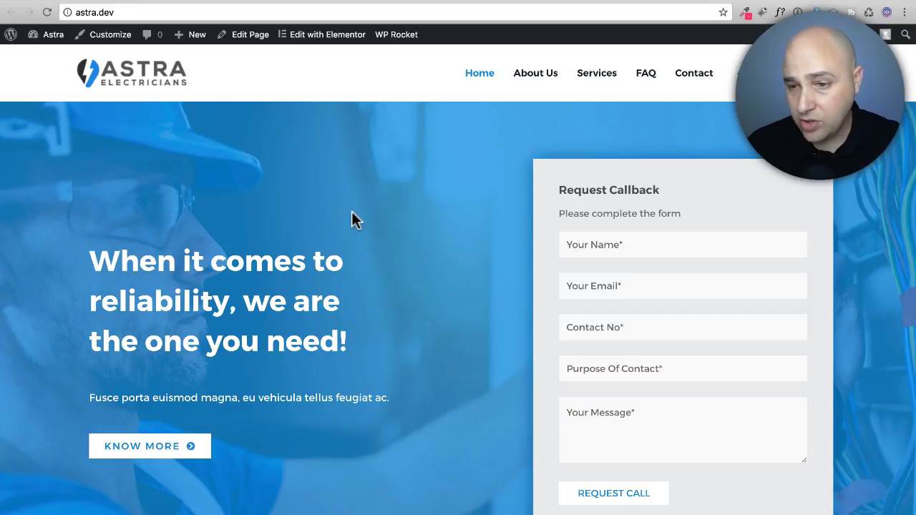
Scroll down through the live home page, then return to its top
{"action": "scroll", "coordinate": [351, 215], "scroll_direction": "down", "scroll_amount": 10}
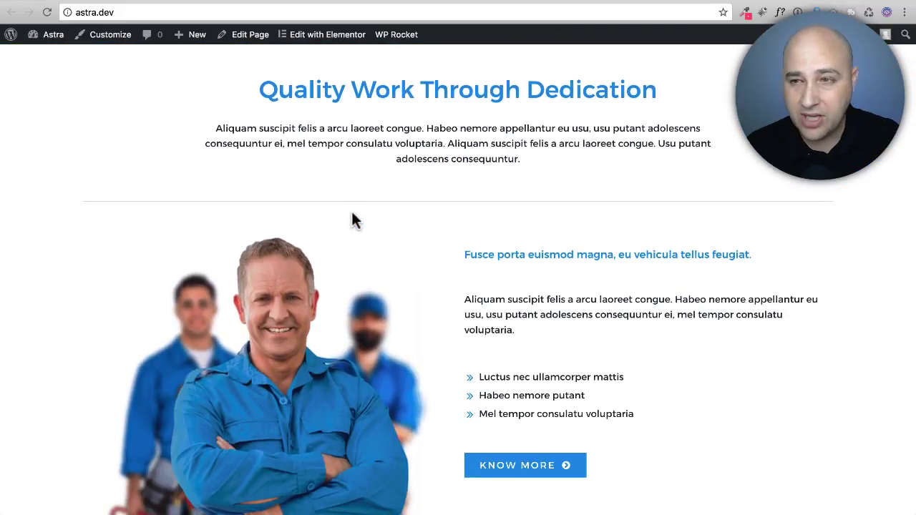
{"action": "scroll", "coordinate": [354, 218], "scroll_direction": "down", "scroll_amount": 2}
{"action": "scroll", "coordinate": [352, 211], "scroll_direction": "down", "scroll_amount": 8}
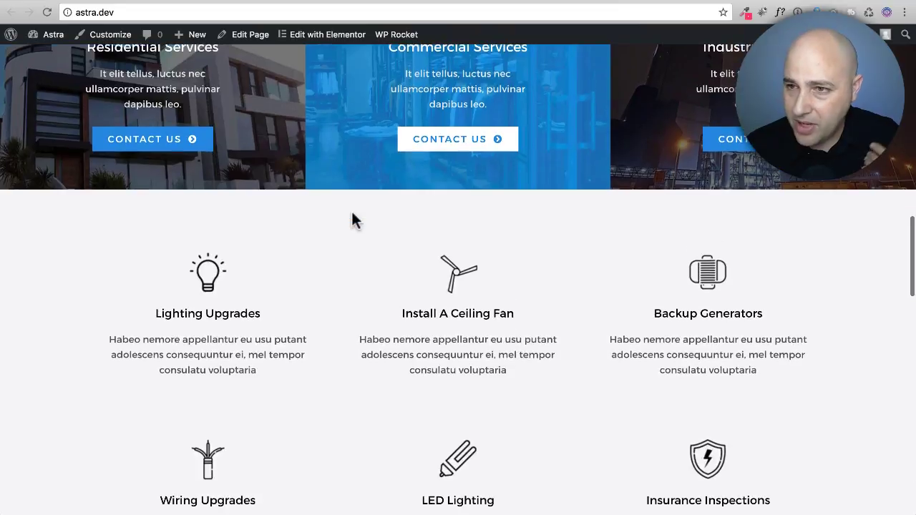
{"action": "key", "text": "Home"}
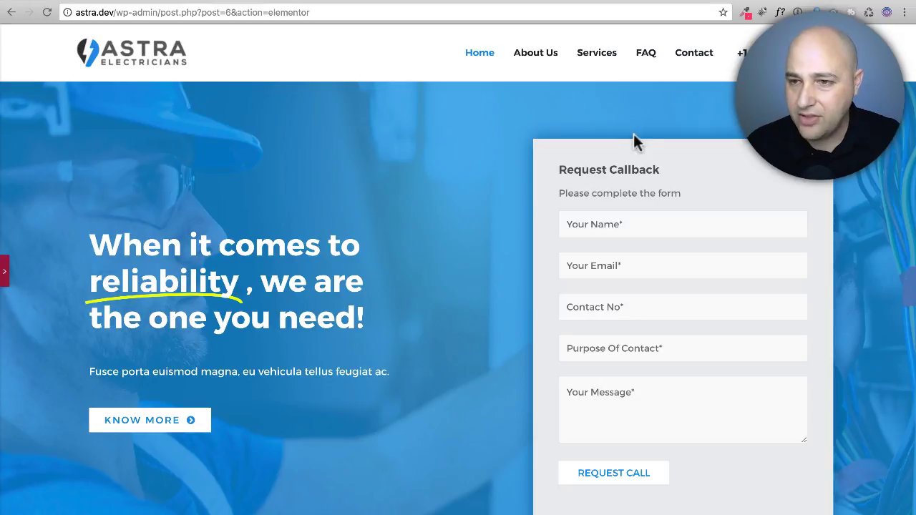
{"action": "scroll", "coordinate": [448, 190], "scroll_direction": "down", "scroll_amount": 8}
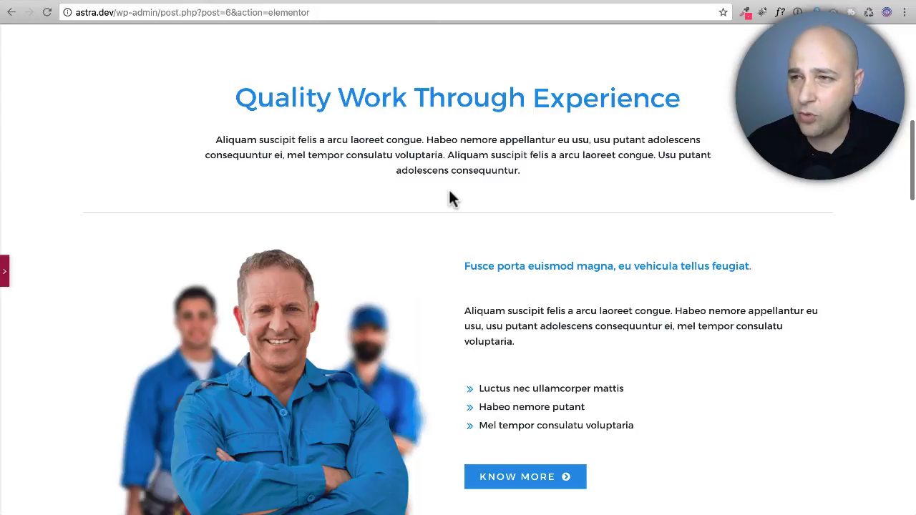
{"action": "scroll", "coordinate": [443, 228], "scroll_direction": "up", "scroll_amount": 10}
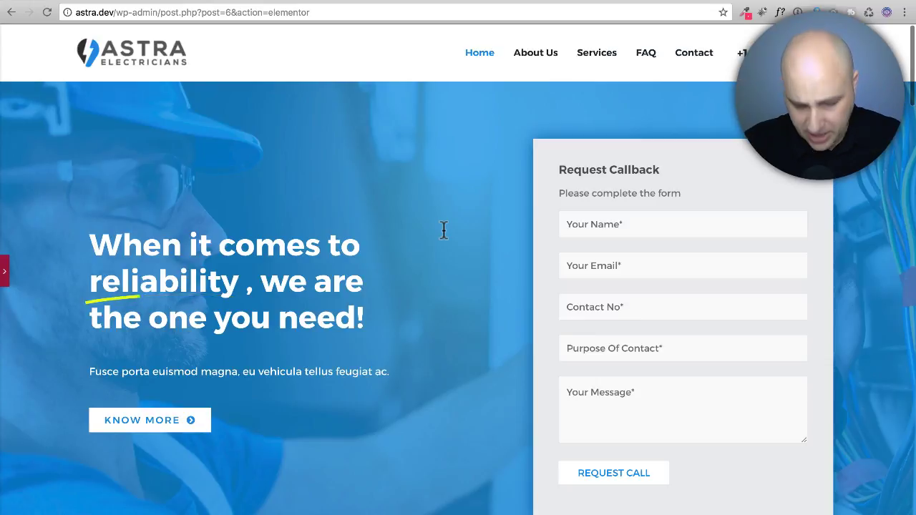
Leave preview mode and browse the widgets list down to the Pro Elements widgets
{"action": "key", "text": "ctrl+p"}
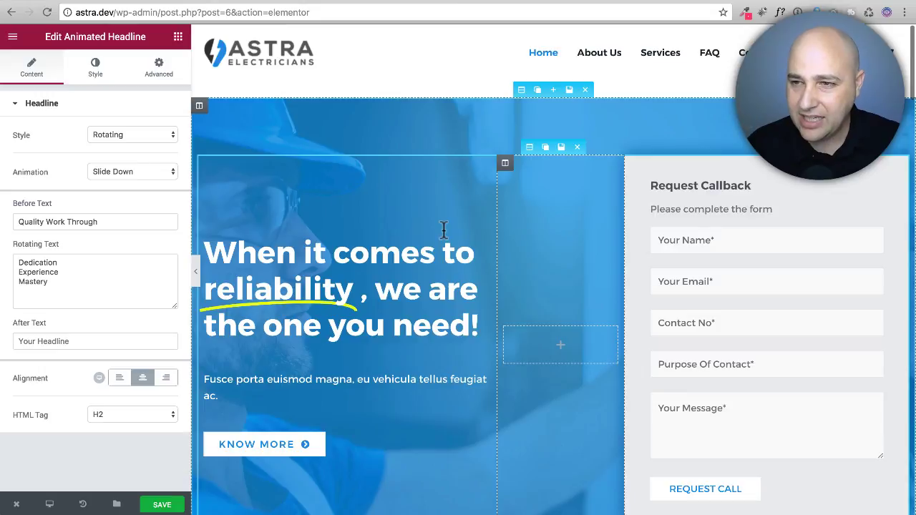
{"action": "left_click", "coordinate": [177, 37]}
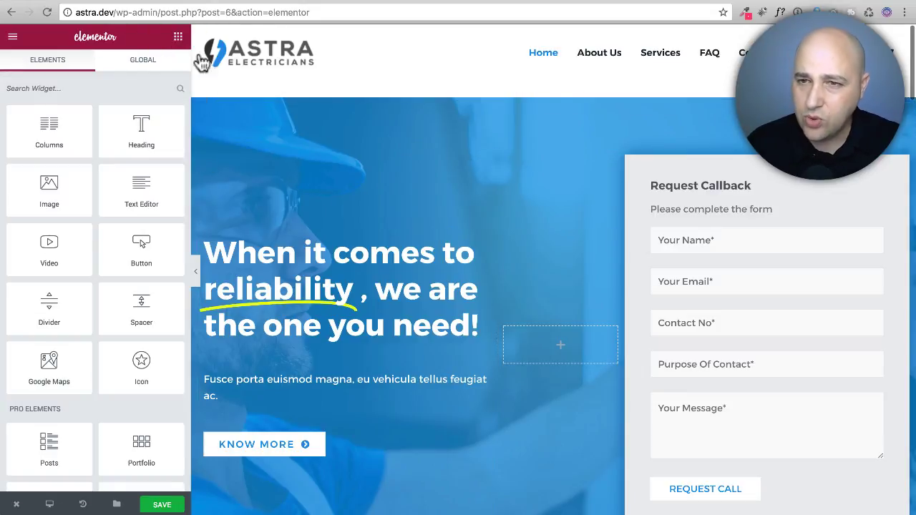
{"action": "scroll", "coordinate": [322, 172], "scroll_direction": "down", "scroll_amount": 10}
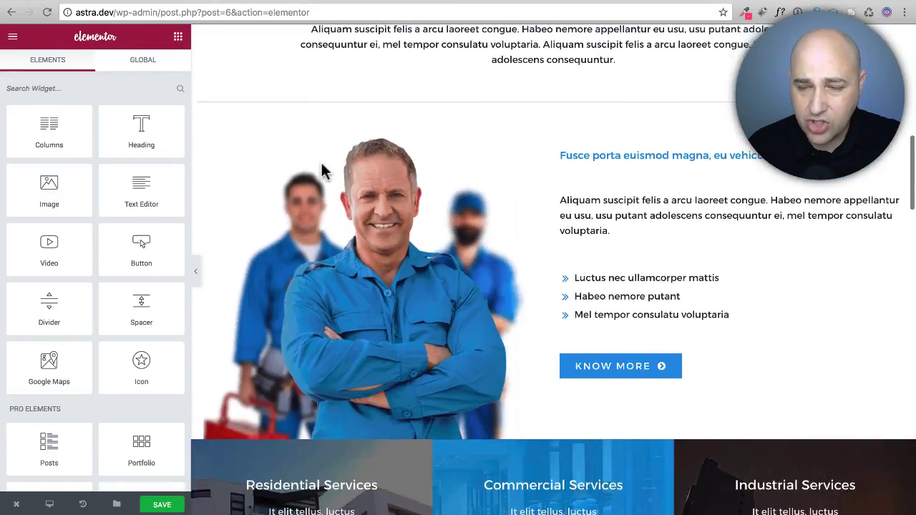
{"action": "scroll", "coordinate": [321, 165], "scroll_direction": "down", "scroll_amount": 3}
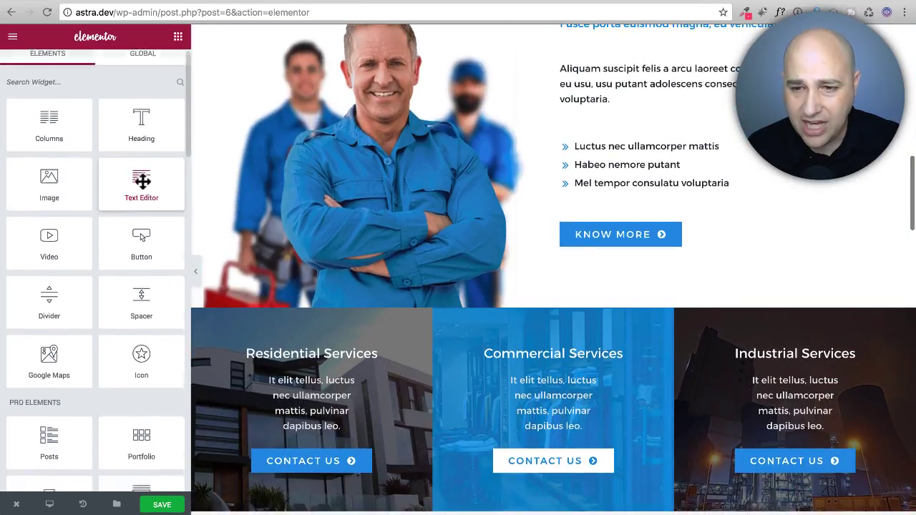
{"action": "scroll", "coordinate": [139, 186], "scroll_direction": "down", "scroll_amount": 5}
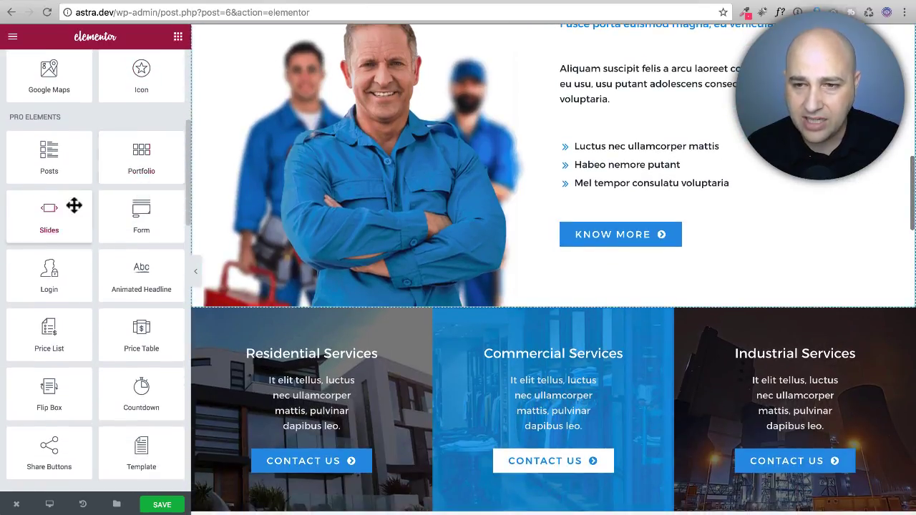
{"action": "scroll", "coordinate": [147, 268], "scroll_direction": "down", "scroll_amount": 1}
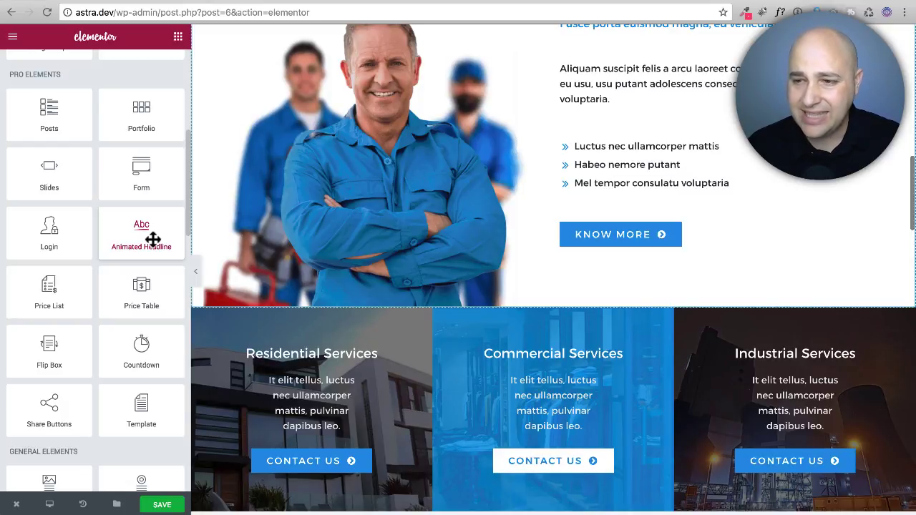
{"action": "scroll", "coordinate": [153, 238], "scroll_direction": "down", "scroll_amount": 6}
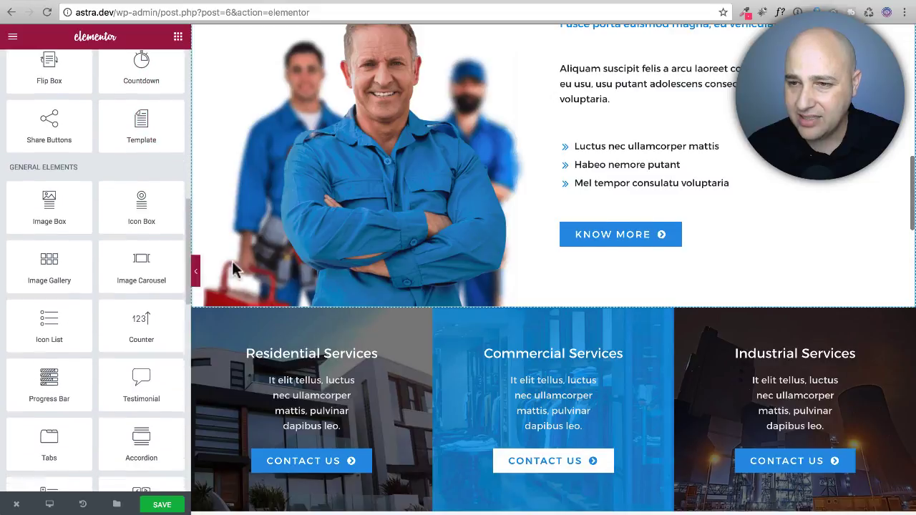
{"action": "scroll", "coordinate": [231, 267], "scroll_direction": "down", "scroll_amount": 1}
{"action": "scroll", "coordinate": [93, 206], "scroll_direction": "up", "scroll_amount": 3}
{"action": "scroll", "coordinate": [90, 206], "scroll_direction": "up", "scroll_amount": 5}
{"action": "scroll", "coordinate": [90, 206], "scroll_direction": "down", "scroll_amount": 3}
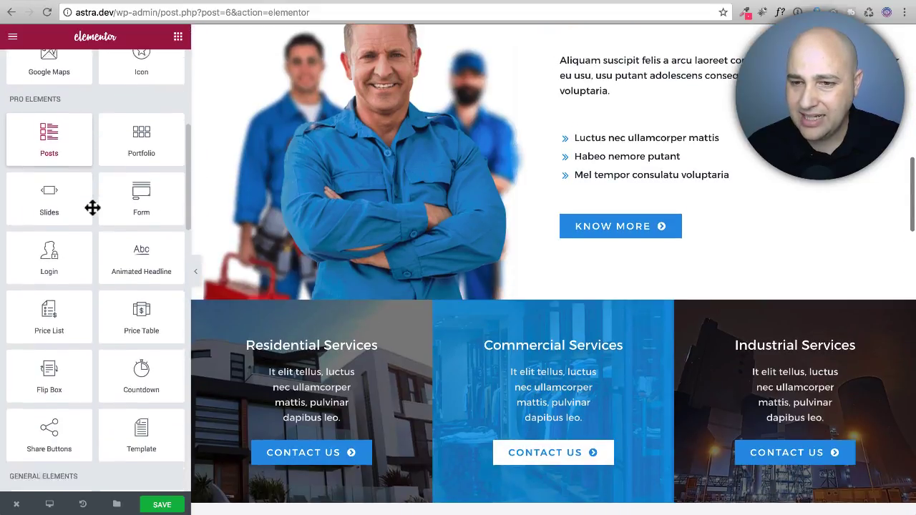
{"action": "scroll", "coordinate": [481, 205], "scroll_direction": "up", "scroll_amount": 10}
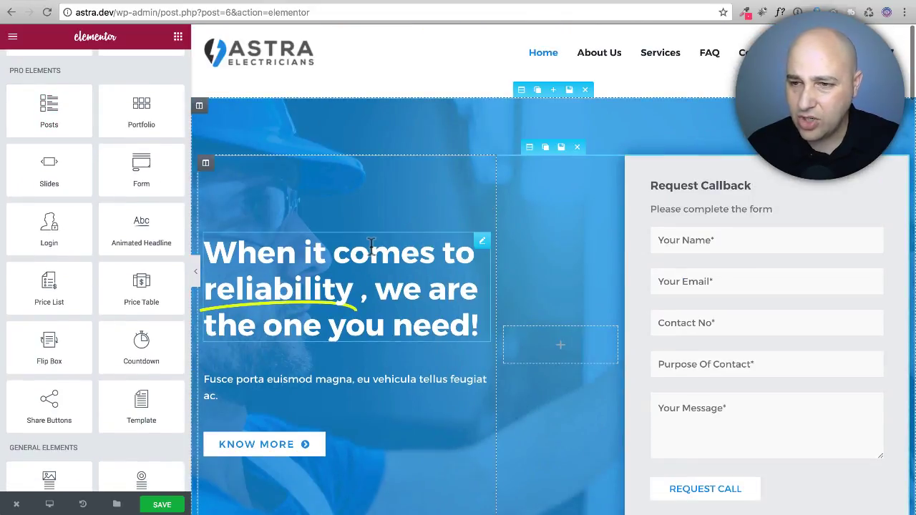
Select the hero headline and review its style choices, keeping Highlighted
{"action": "left_click", "coordinate": [362, 267]}
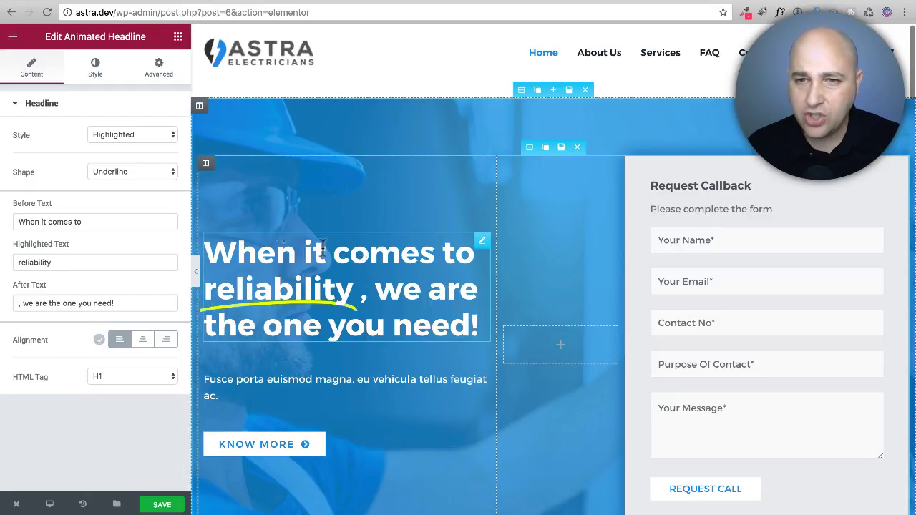
{"action": "left_click", "coordinate": [139, 141]}
{"action": "left_click", "coordinate": [137, 134]}
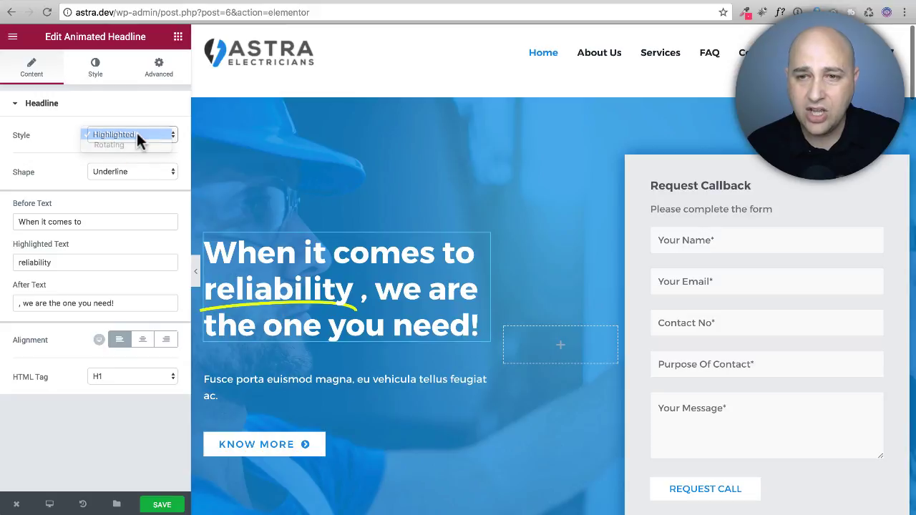
{"action": "scroll", "coordinate": [269, 257], "scroll_direction": "down", "scroll_amount": 7}
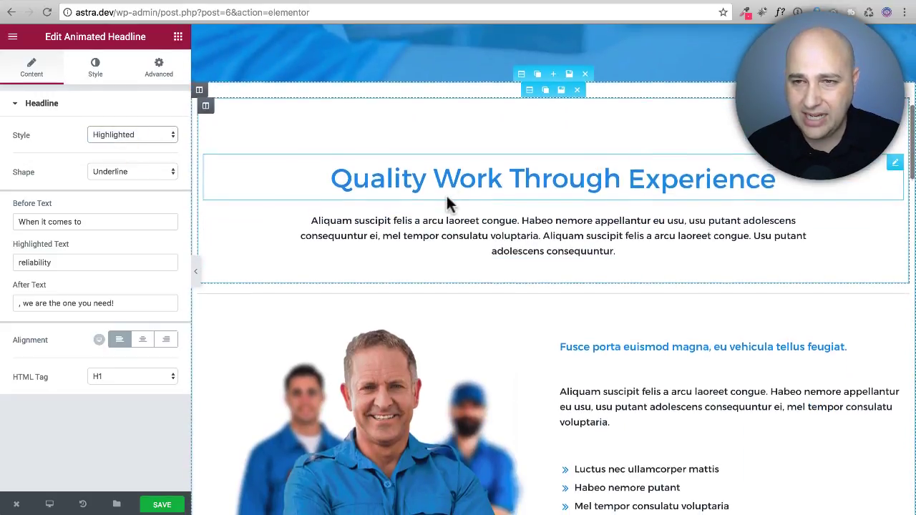
{"action": "scroll", "coordinate": [446, 201], "scroll_direction": "up", "scroll_amount": 7}
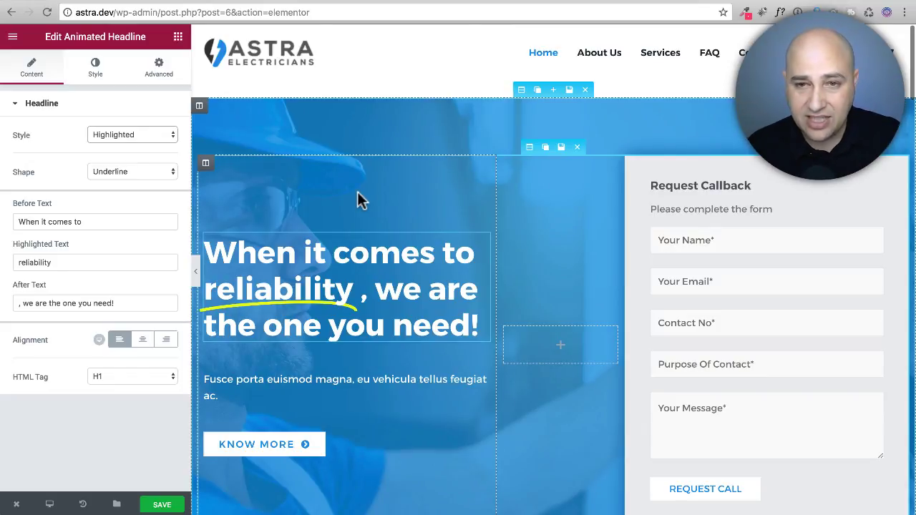
Try the Rotating headline style, then restore Highlighted with the Underline shape
{"action": "left_click", "coordinate": [145, 135]}
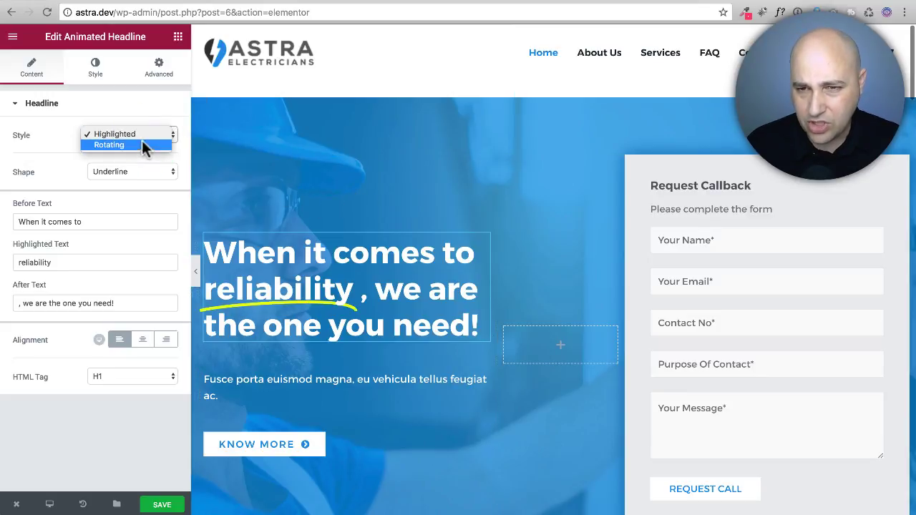
{"action": "left_click", "coordinate": [141, 145]}
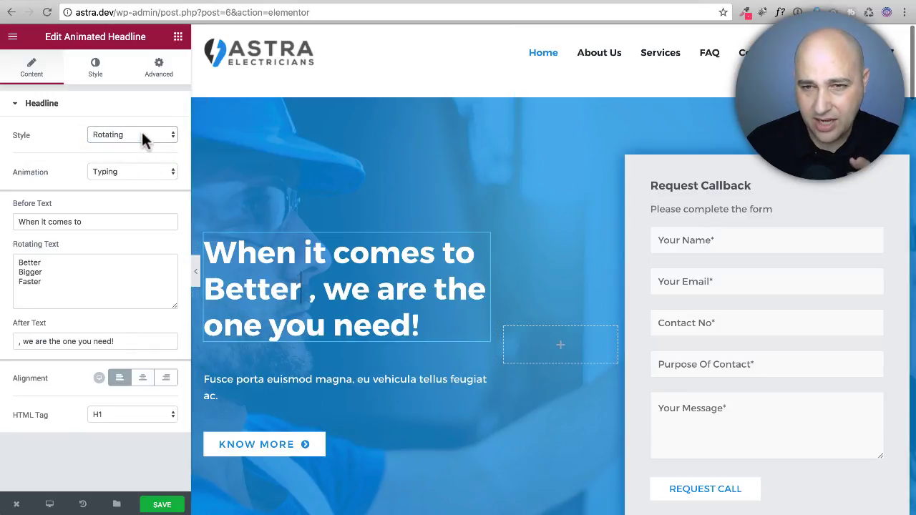
{"action": "left_click", "coordinate": [142, 133]}
{"action": "left_click", "coordinate": [142, 124]}
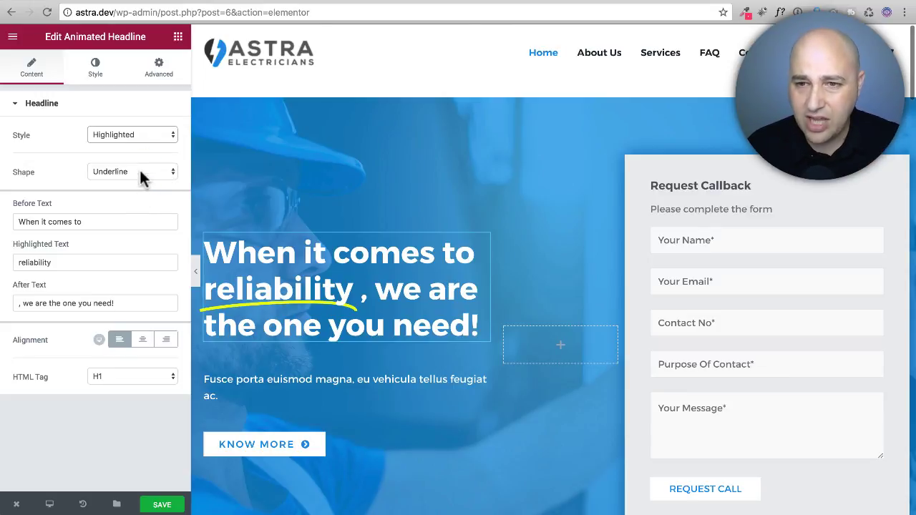
Try Curly, Circle and Double Underline highlight shapes on 'reliability', settling on X
{"action": "left_click", "coordinate": [141, 174]}
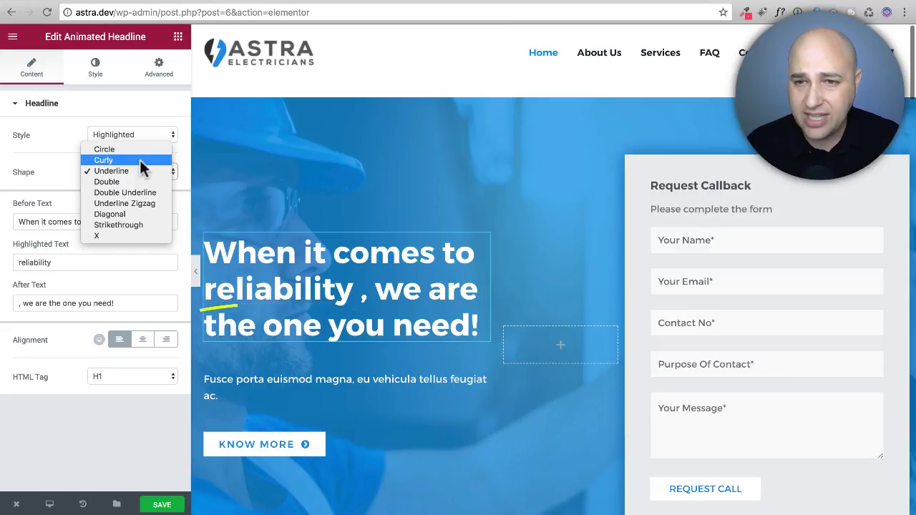
{"action": "left_click", "coordinate": [140, 159]}
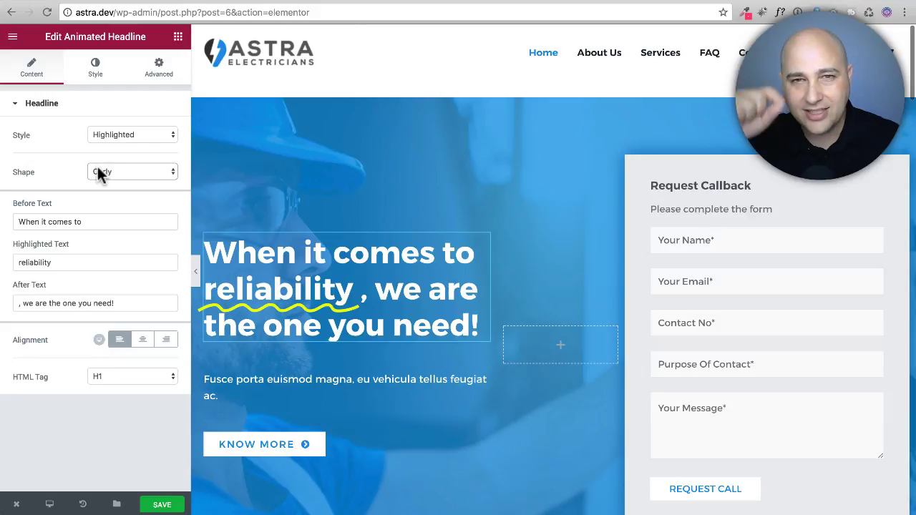
{"action": "left_click", "coordinate": [98, 171]}
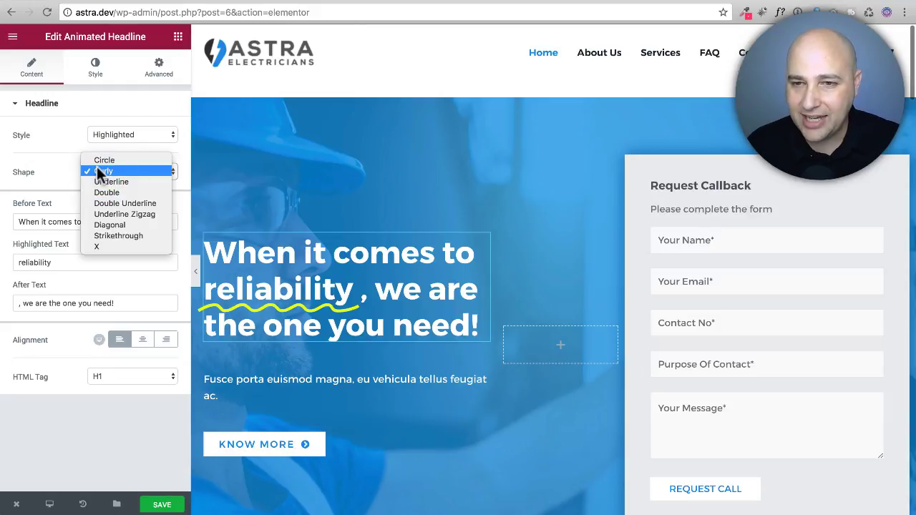
{"action": "left_click", "coordinate": [110, 161]}
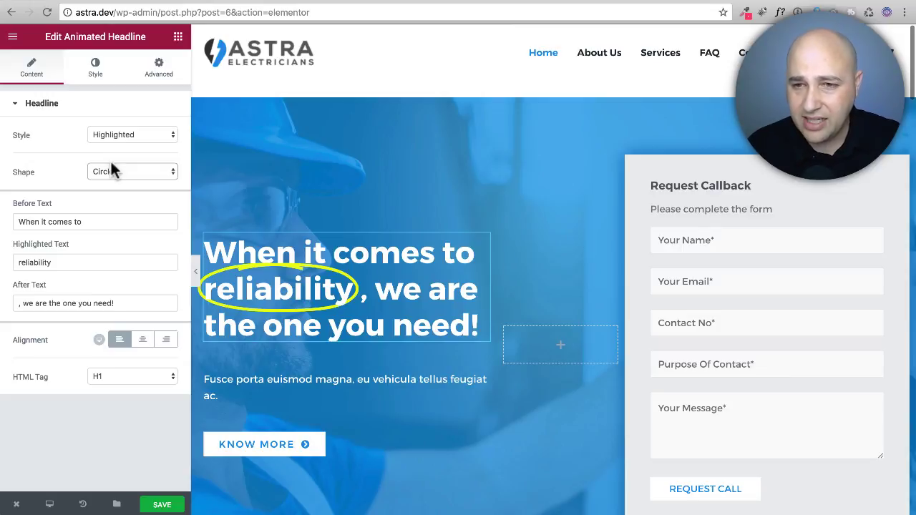
{"action": "left_click", "coordinate": [114, 167]}
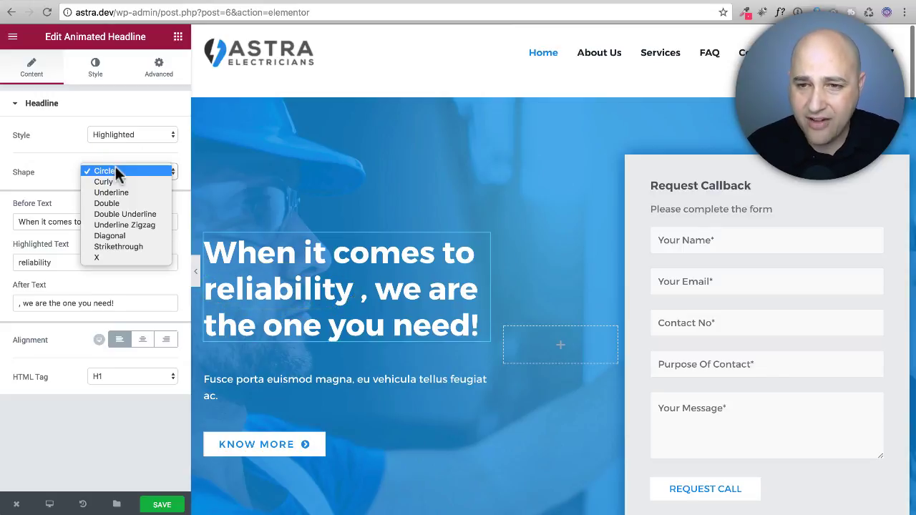
{"action": "left_click", "coordinate": [114, 206]}
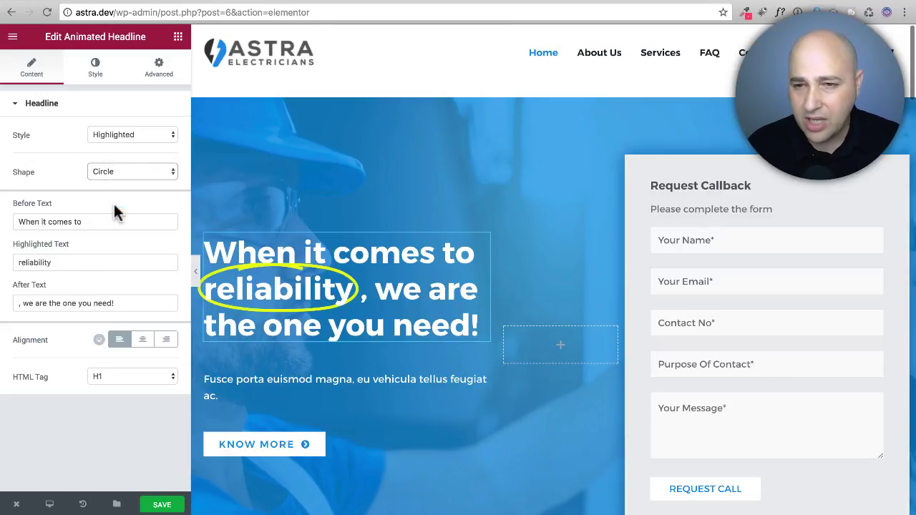
{"action": "left_click", "coordinate": [131, 169]}
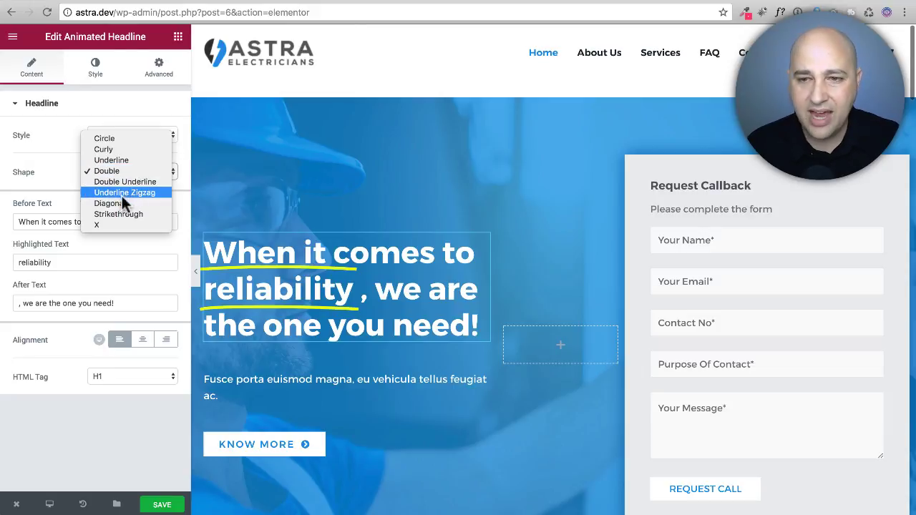
{"action": "left_click", "coordinate": [105, 226]}
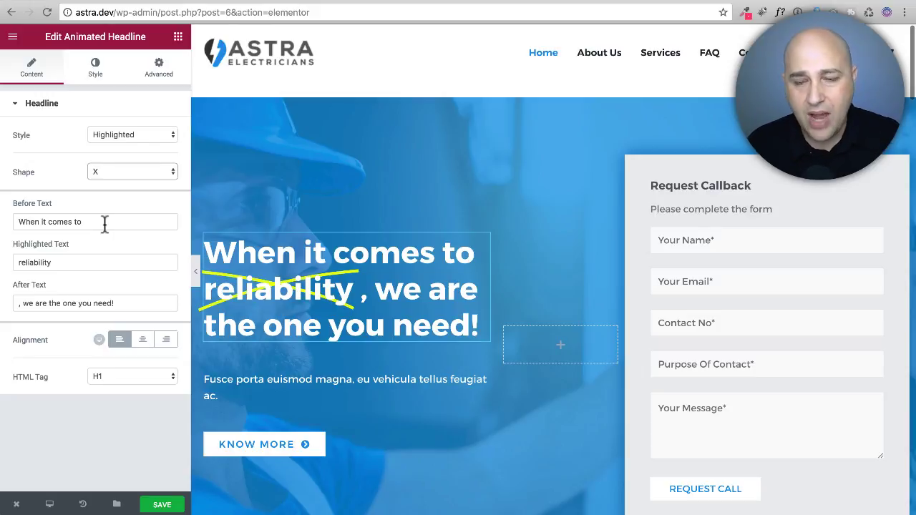
Select the Before Text and Highlighted Text values, then show the yellow Shape style settings
{"action": "left_click_drag", "start_coordinate": [90, 223], "coordinate": [5, 225]}
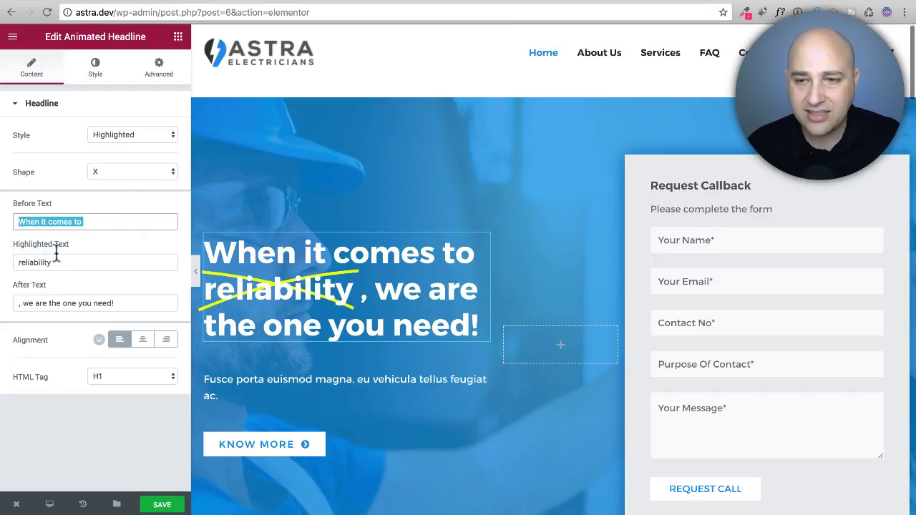
{"action": "left_click_drag", "start_coordinate": [73, 259], "coordinate": [4, 266]}
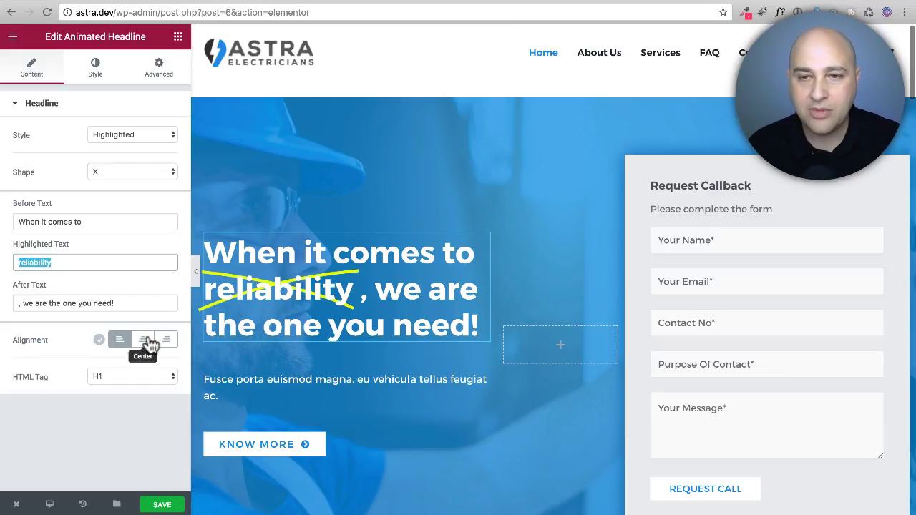
{"action": "left_click", "coordinate": [100, 72]}
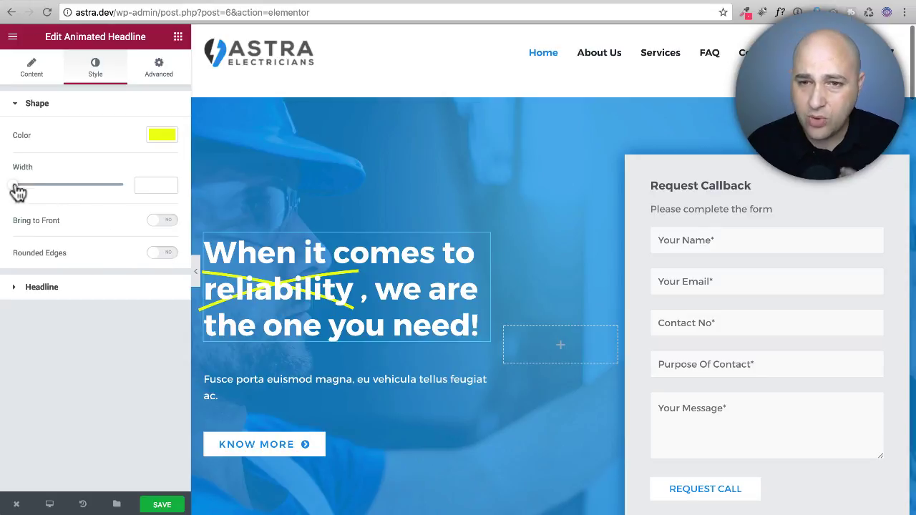
Set the highlight Shape Width to 20 and expand the Headline style section
{"action": "left_click_drag", "start_coordinate": [14, 185], "coordinate": [87, 185]}
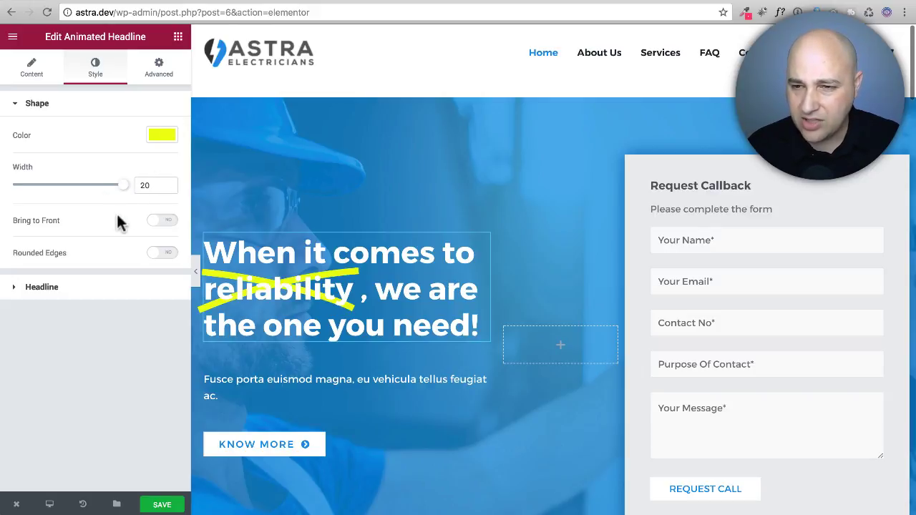
{"action": "left_click", "coordinate": [12, 291]}
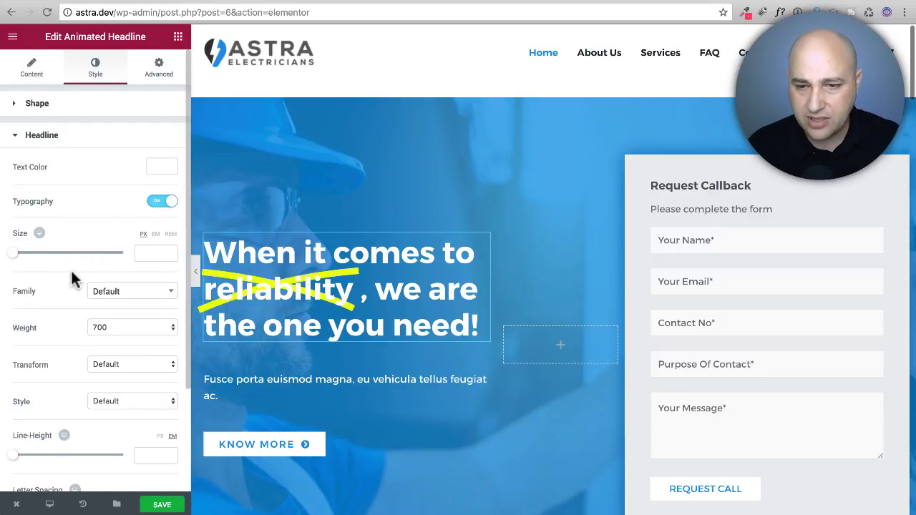
{"action": "scroll", "coordinate": [72, 278], "scroll_direction": "down", "scroll_amount": 3}
{"action": "scroll", "coordinate": [72, 279], "scroll_direction": "up", "scroll_amount": 5}
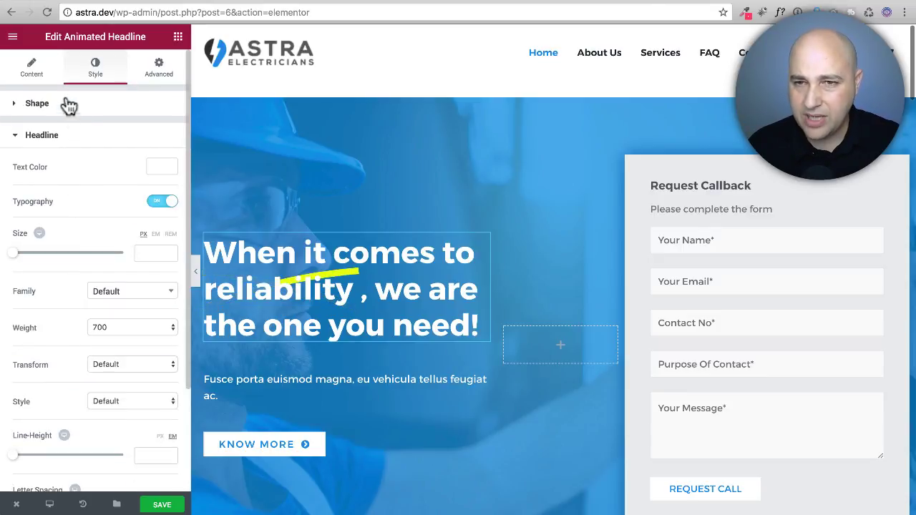
Keep the Highlighted style, change the shape from X back to Underline, and toggle preview
{"action": "left_click", "coordinate": [40, 68]}
{"action": "left_click", "coordinate": [117, 135]}
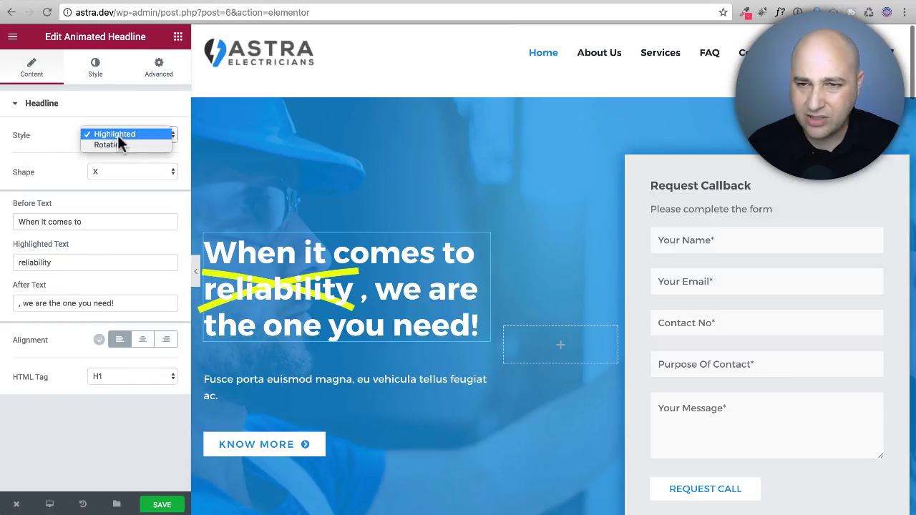
{"action": "left_click", "coordinate": [122, 164]}
{"action": "left_click", "coordinate": [122, 170]}
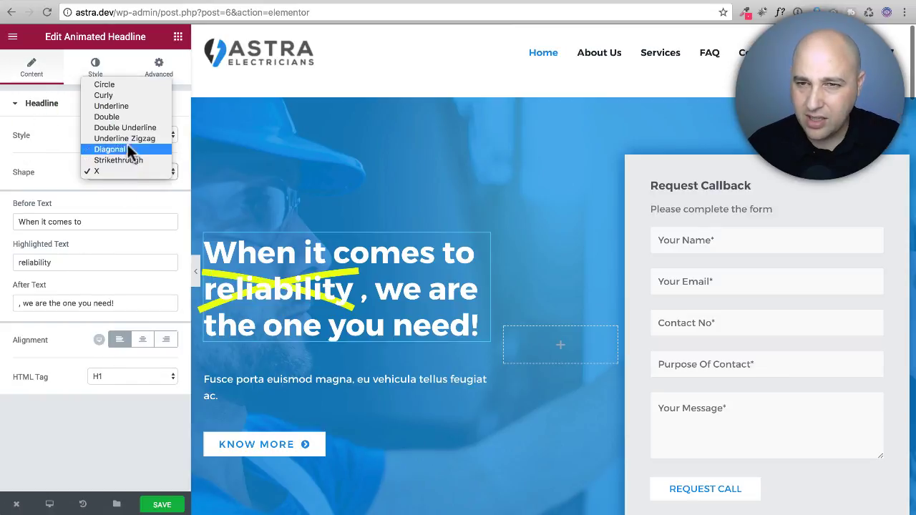
{"action": "left_click", "coordinate": [126, 105]}
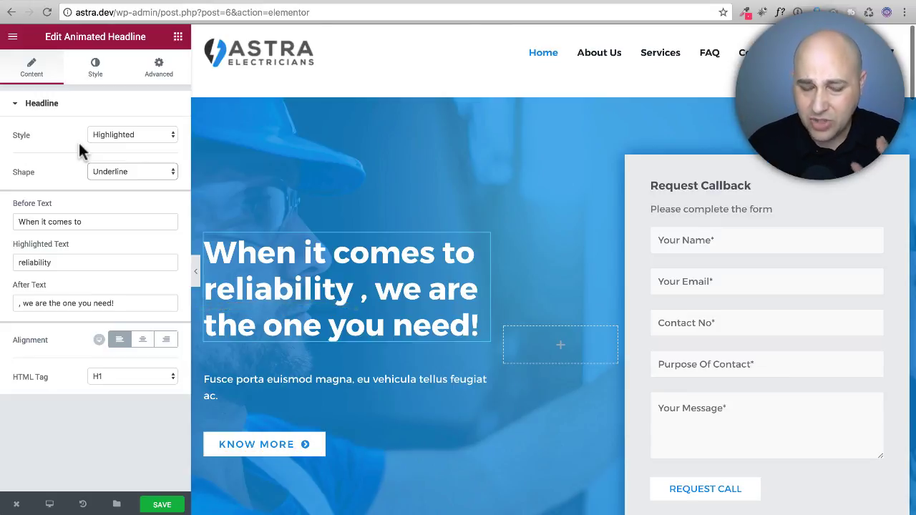
{"action": "key", "text": "super+p"}
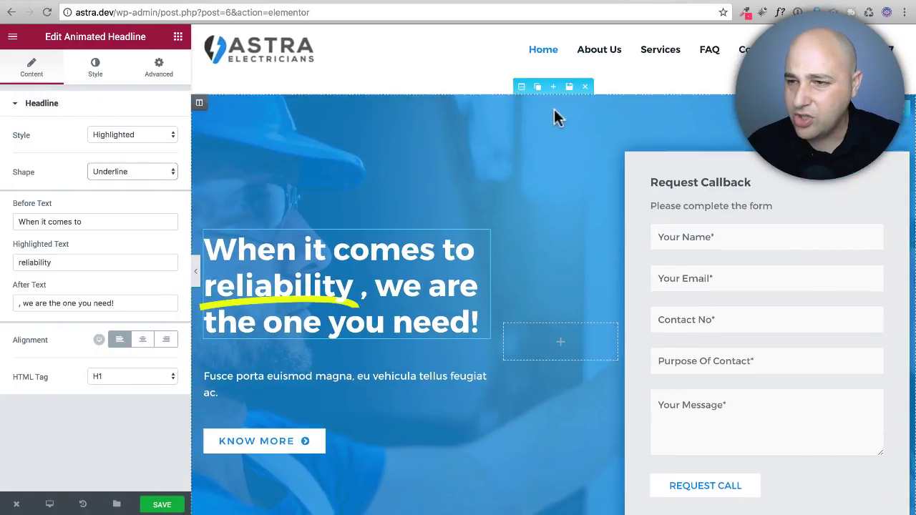
On the 'Quality Work Through' heading, try Typing, Clip and Flip animations, ending on Swirl
{"action": "scroll", "coordinate": [550, 115], "scroll_direction": "down", "scroll_amount": 5}
{"action": "scroll", "coordinate": [534, 118], "scroll_direction": "down", "scroll_amount": 5}
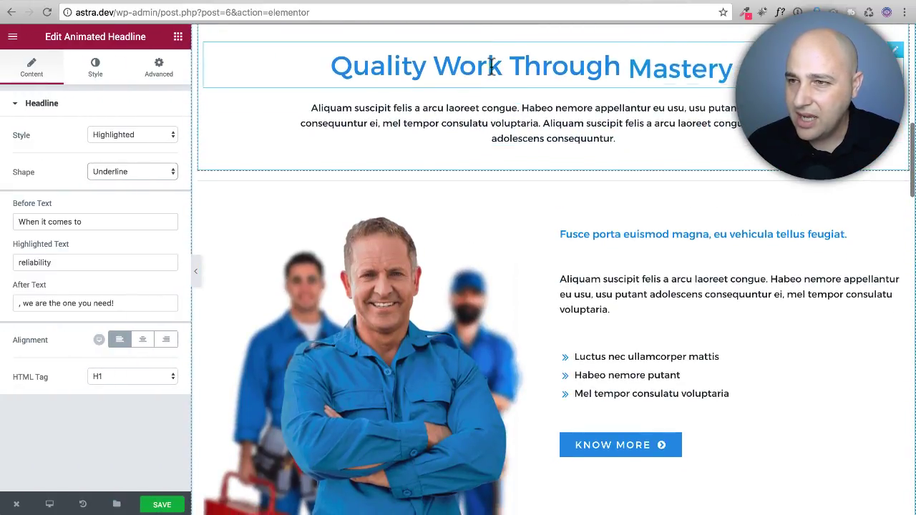
{"action": "left_click", "coordinate": [492, 65]}
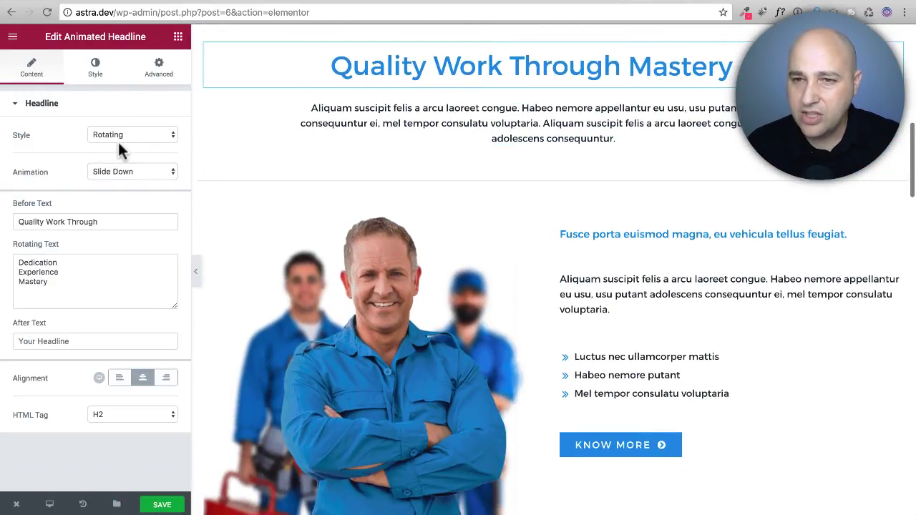
{"action": "left_click", "coordinate": [137, 176]}
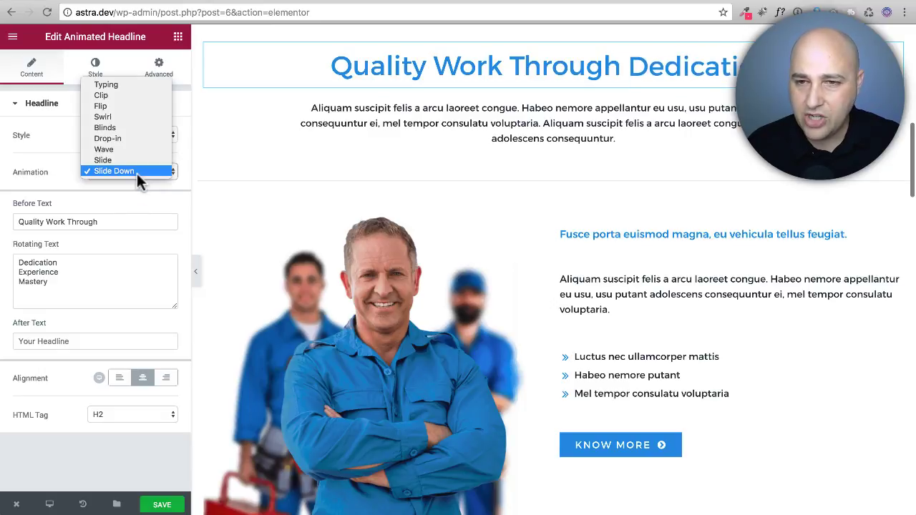
{"action": "left_click", "coordinate": [146, 84]}
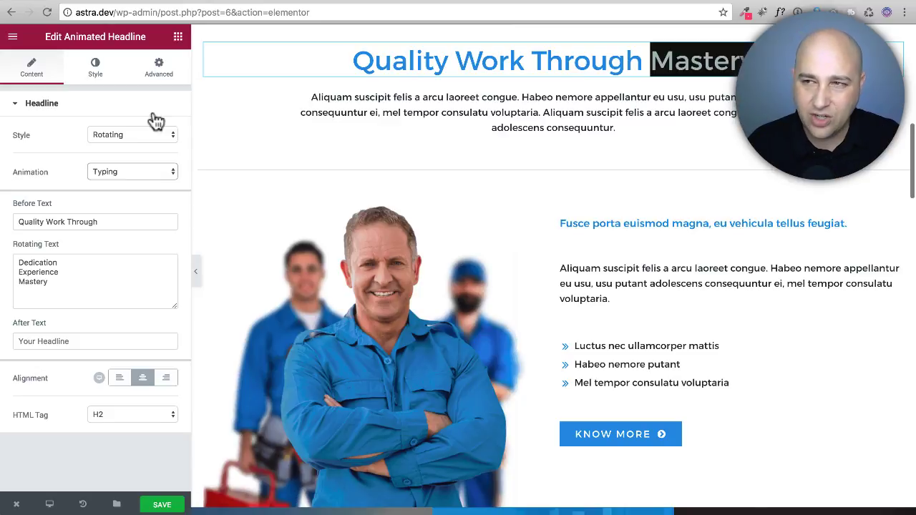
{"action": "left_click", "coordinate": [139, 176]}
{"action": "left_click", "coordinate": [136, 181]}
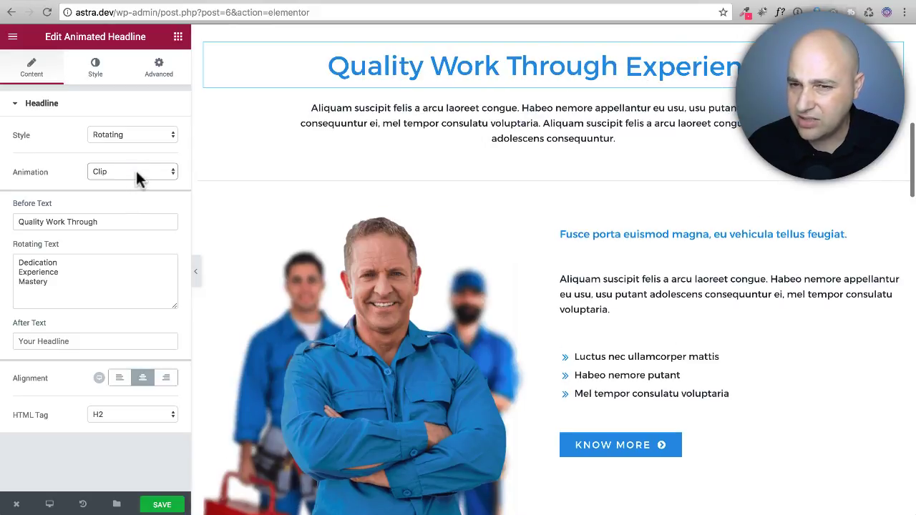
{"action": "left_click", "coordinate": [136, 173]}
{"action": "left_click", "coordinate": [130, 183]}
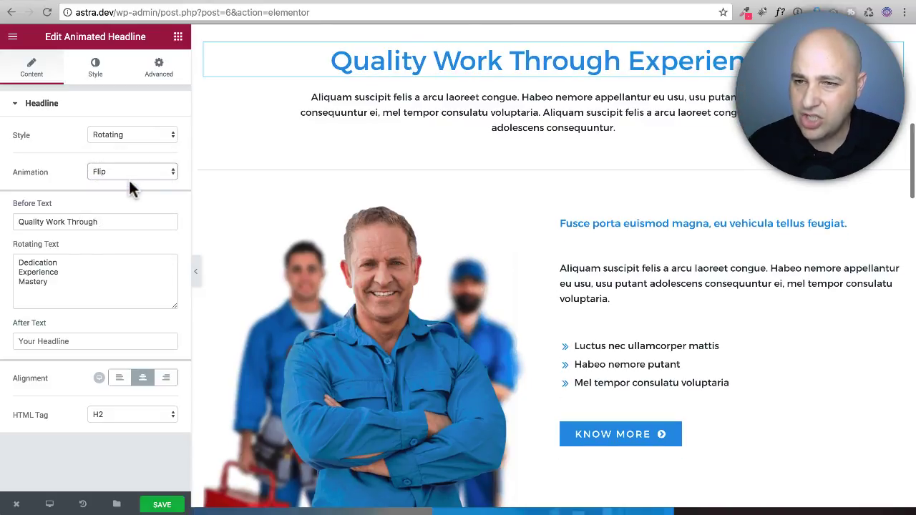
{"action": "left_click", "coordinate": [129, 179]}
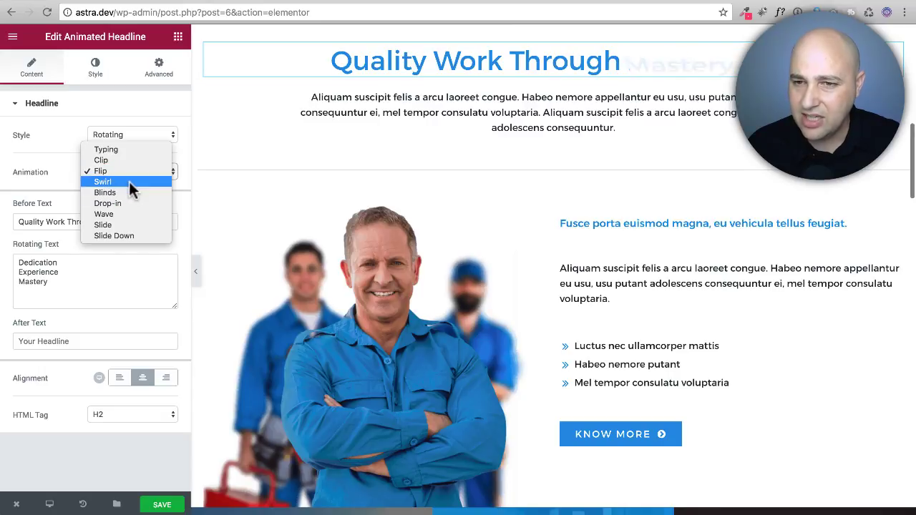
{"action": "left_click", "coordinate": [129, 181]}
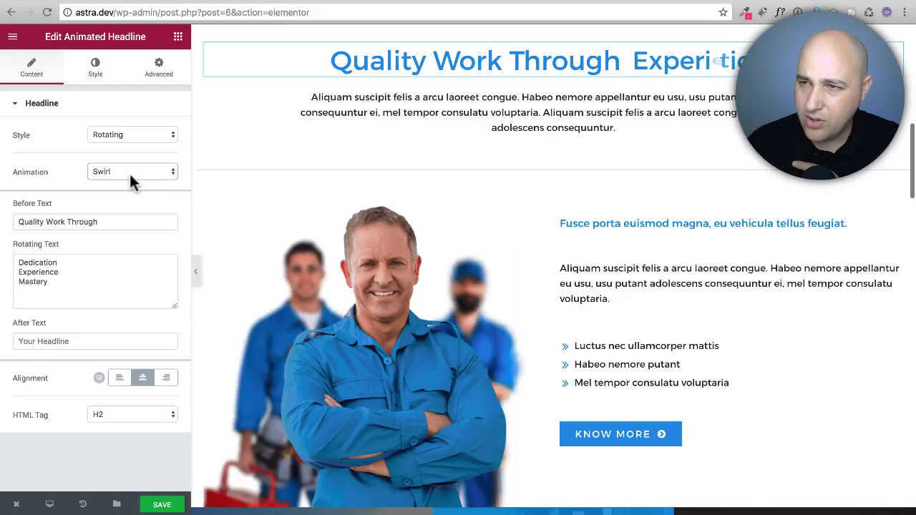
{"action": "scroll", "coordinate": [462, 193], "scroll_direction": "up", "scroll_amount": 3}
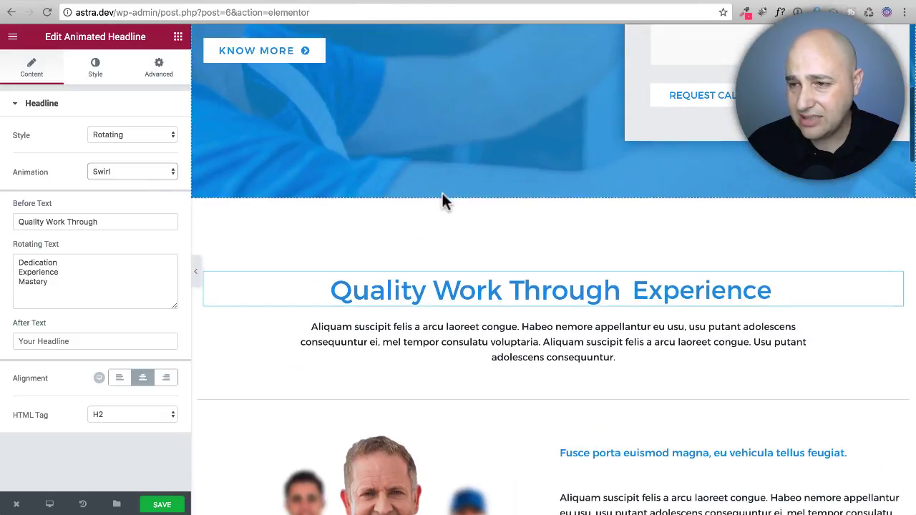
Change the rotating words' animation to Slide, then Slide Down, and show the Style tab
{"action": "left_click", "coordinate": [107, 173]}
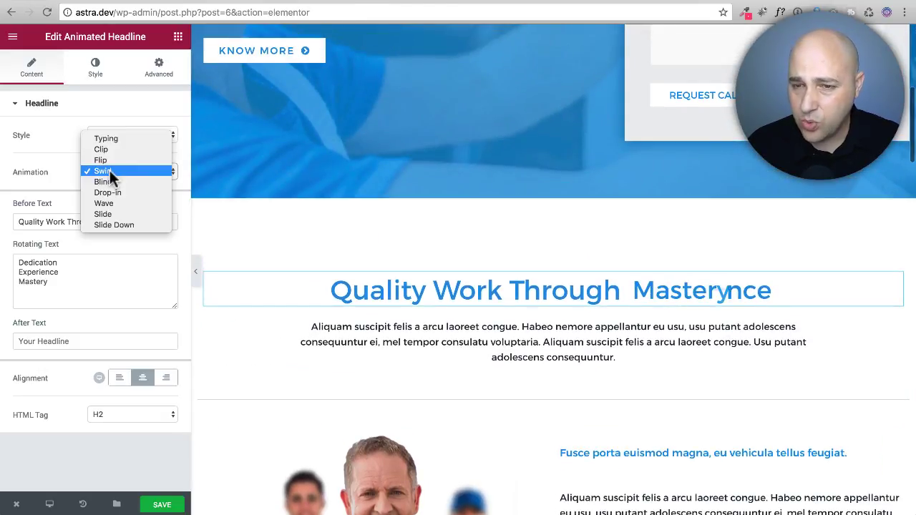
{"action": "left_click", "coordinate": [117, 212]}
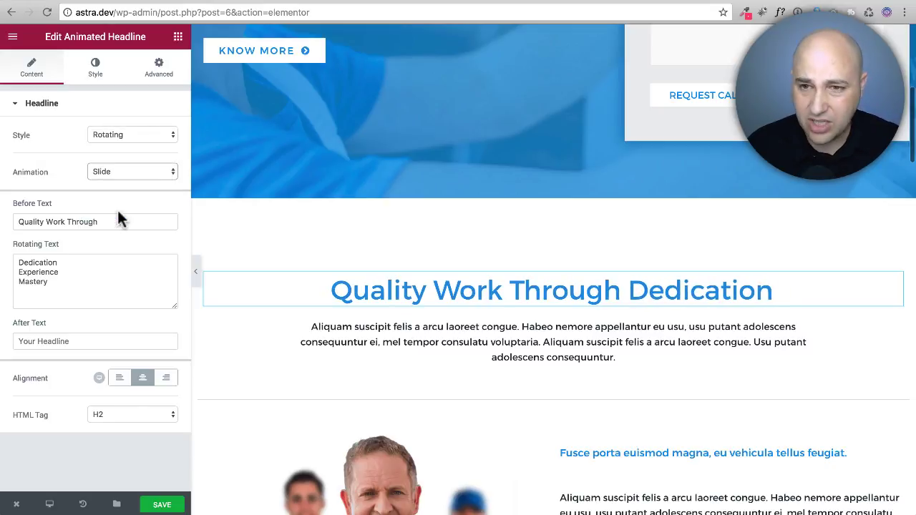
{"action": "left_click", "coordinate": [112, 174]}
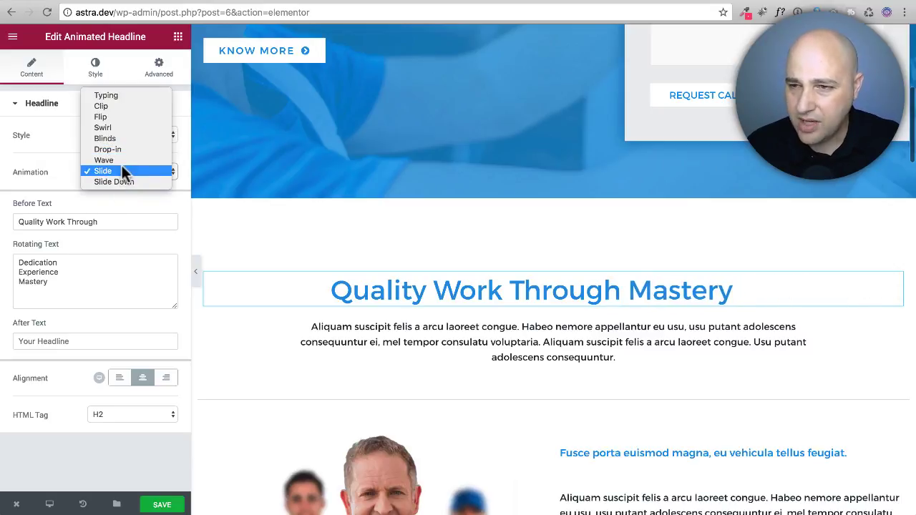
{"action": "left_click", "coordinate": [125, 183]}
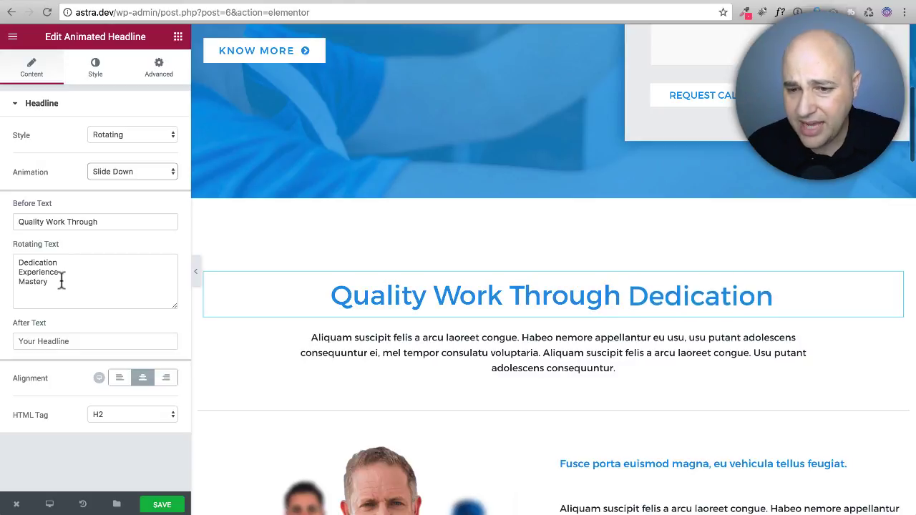
{"action": "left_click", "coordinate": [93, 76]}
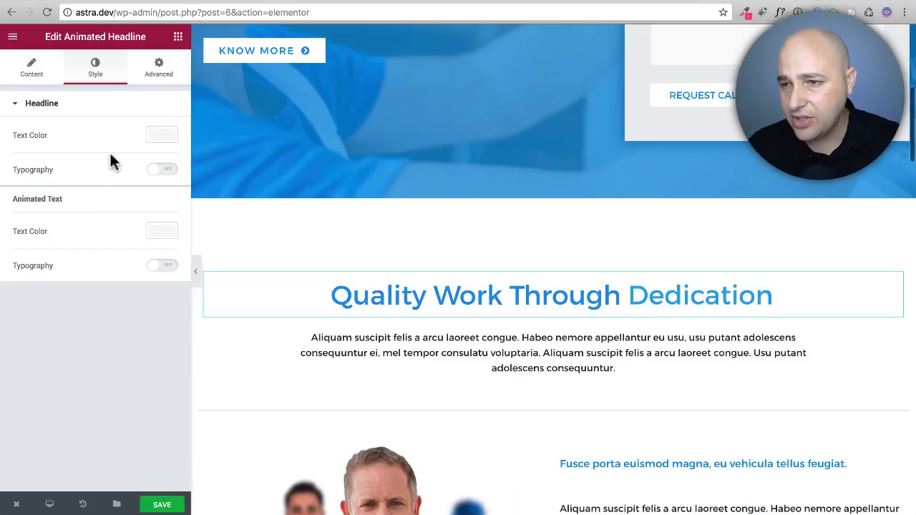
{"action": "scroll", "coordinate": [267, 226], "scroll_direction": "down", "scroll_amount": 3}
{"action": "scroll", "coordinate": [269, 227], "scroll_direction": "down", "scroll_amount": 1}
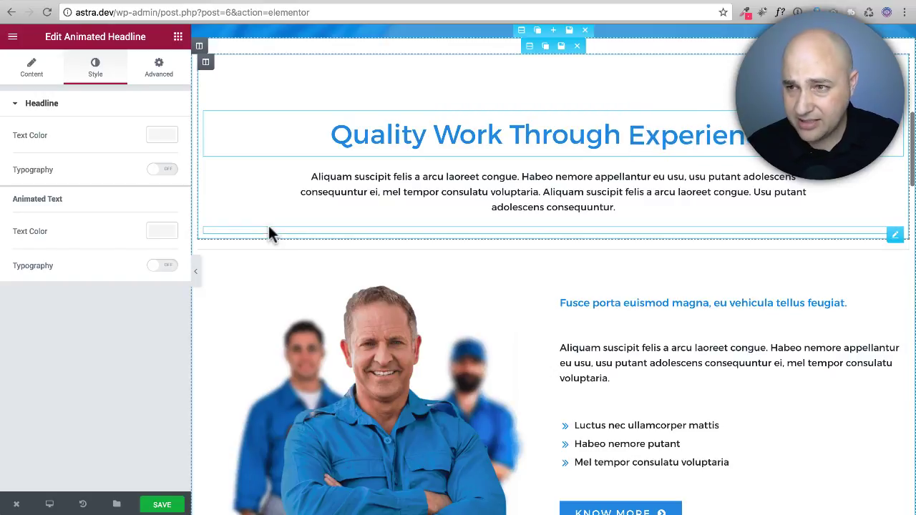
{"action": "scroll", "coordinate": [270, 229], "scroll_direction": "up", "scroll_amount": 5}
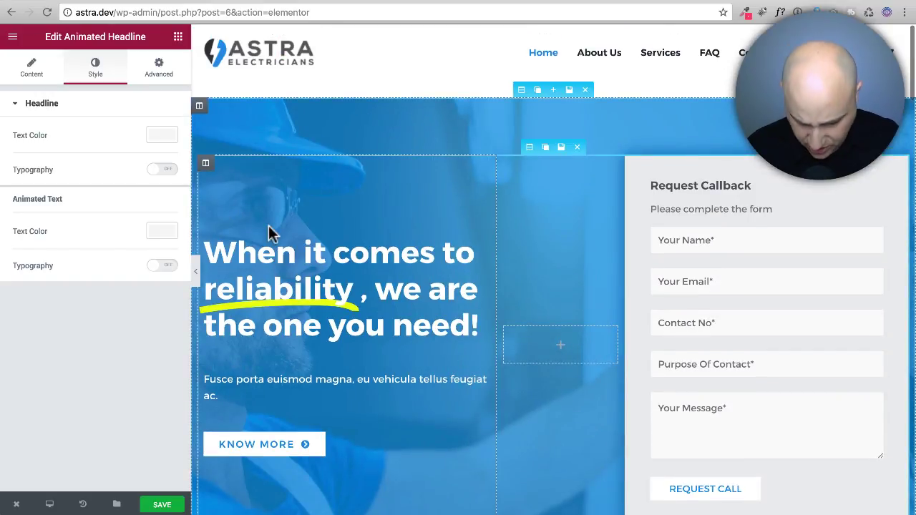